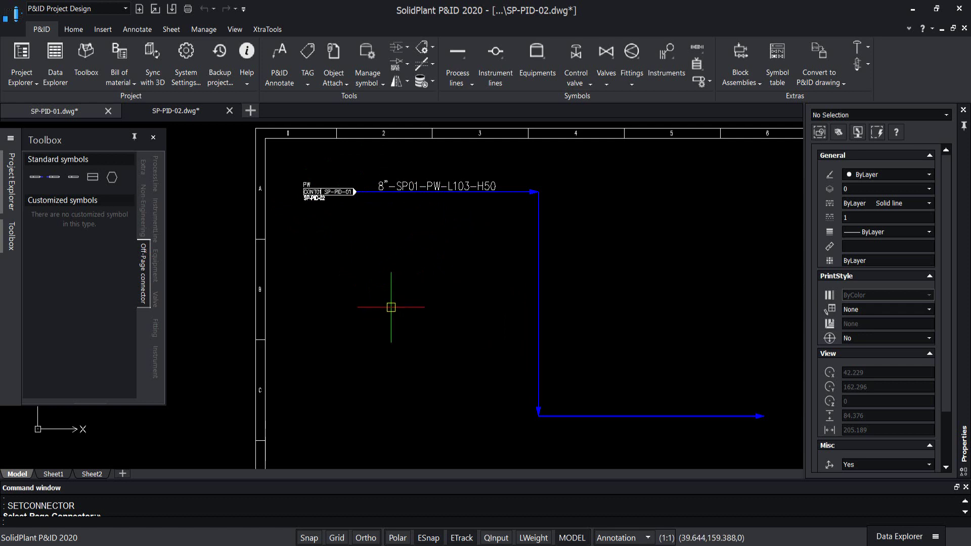
Step: Inspect connector CONT01's attributes and which drawings use it, closing without changes
{"action": "scroll", "coordinate": [392, 306], "scroll_direction": "up", "scroll_amount": 1}
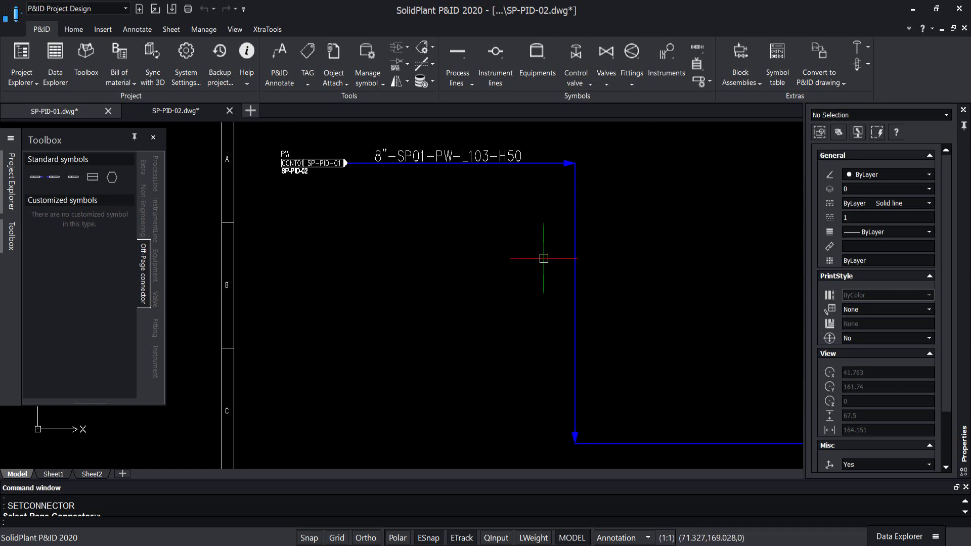
{"action": "left_click", "coordinate": [709, 82]}
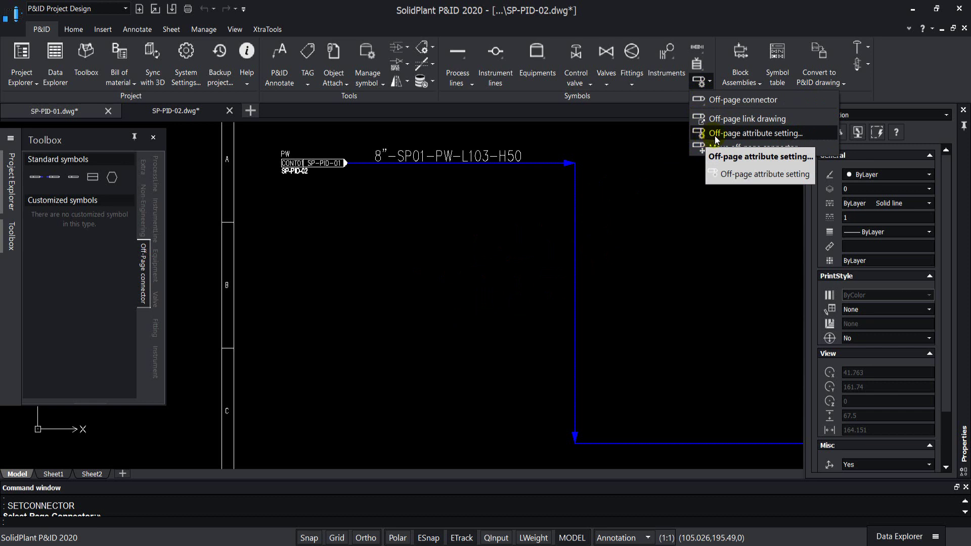
{"action": "left_click", "coordinate": [767, 137]}
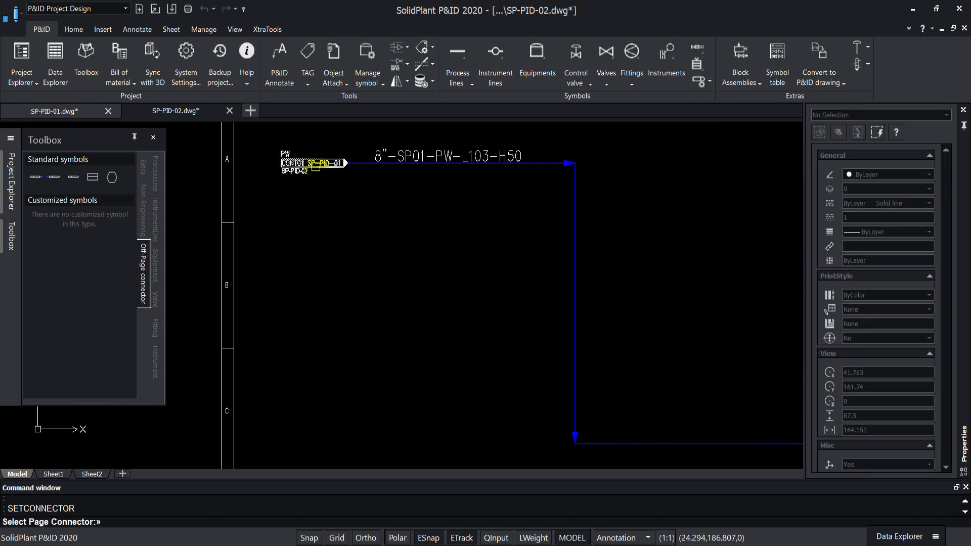
{"action": "left_click", "coordinate": [316, 166]}
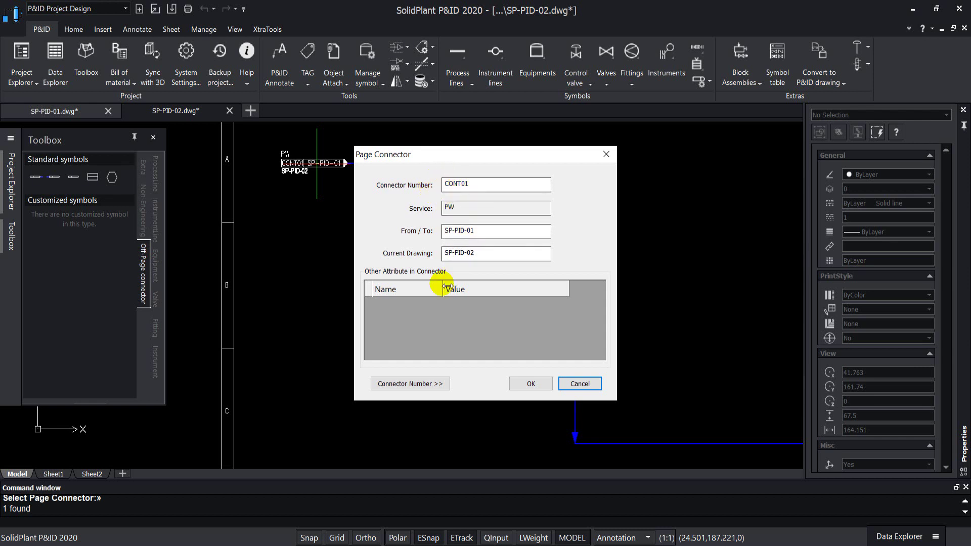
{"action": "left_click", "coordinate": [386, 390]}
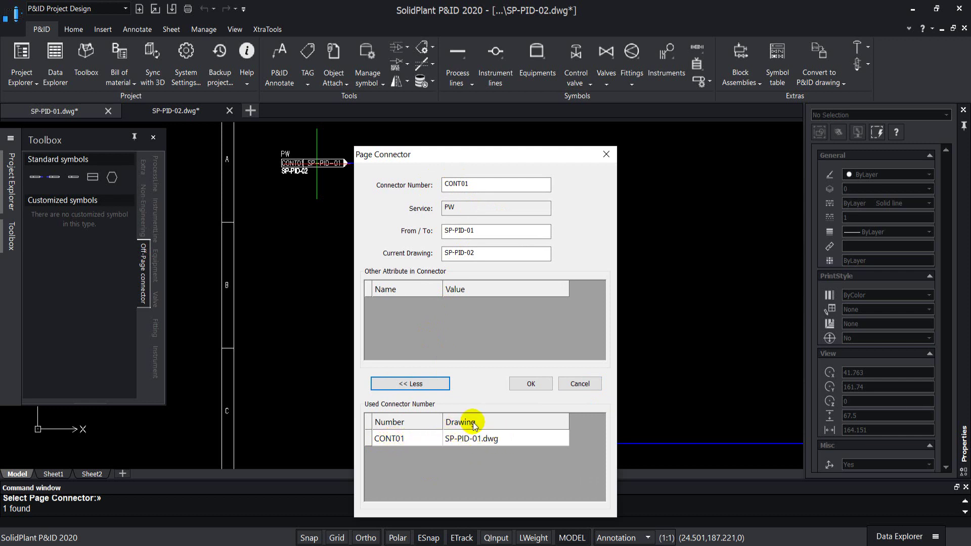
{"action": "left_click", "coordinate": [526, 386]}
{"action": "middle_click_drag", "start_coordinate": [408, 217], "coordinate": [433, 241]}
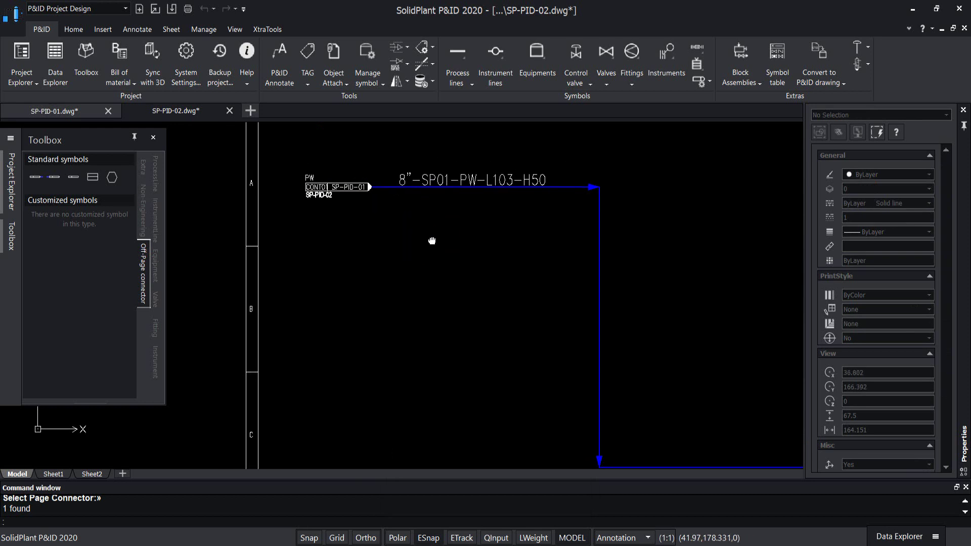
Step: Retag the SP-PID-02 process line from 8" to 6", keeping INSULTHICK 50, and save the drawing
{"action": "scroll", "coordinate": [404, 229], "scroll_direction": "up", "scroll_amount": 1}
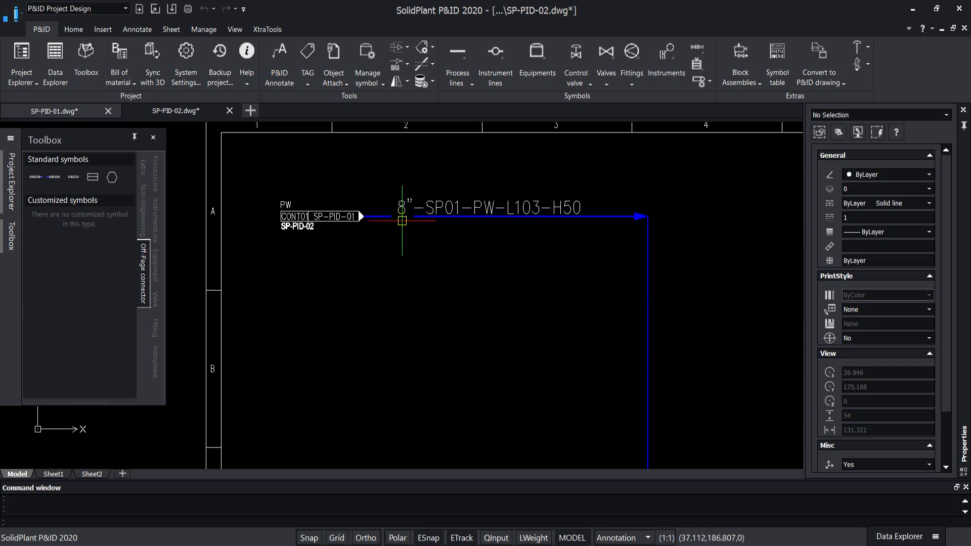
{"action": "left_click", "coordinate": [307, 78]}
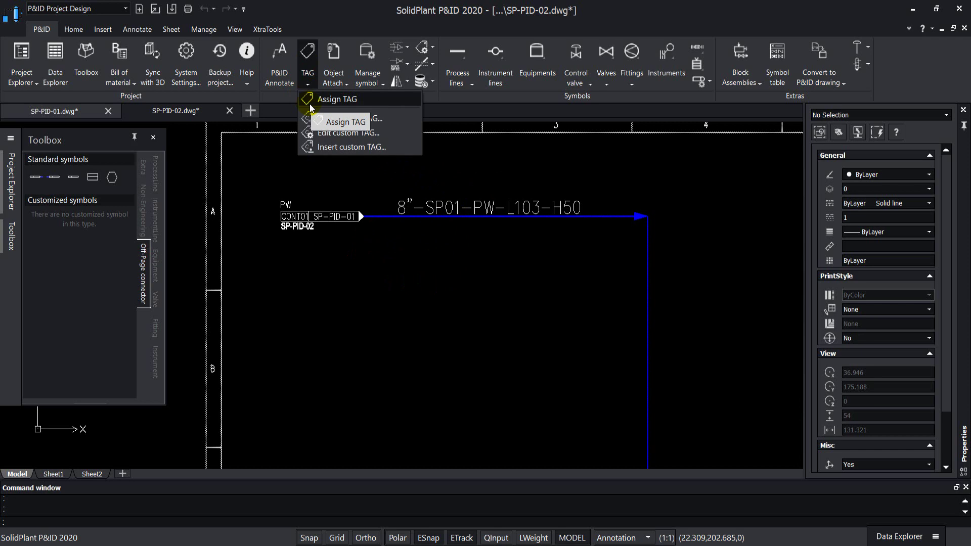
{"action": "left_click", "coordinate": [310, 100]}
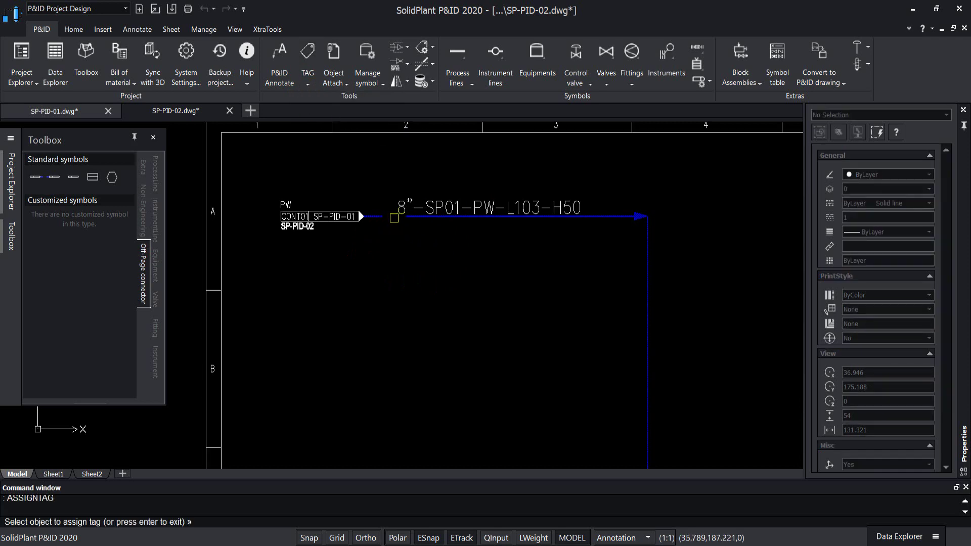
{"action": "left_click", "coordinate": [604, 216]}
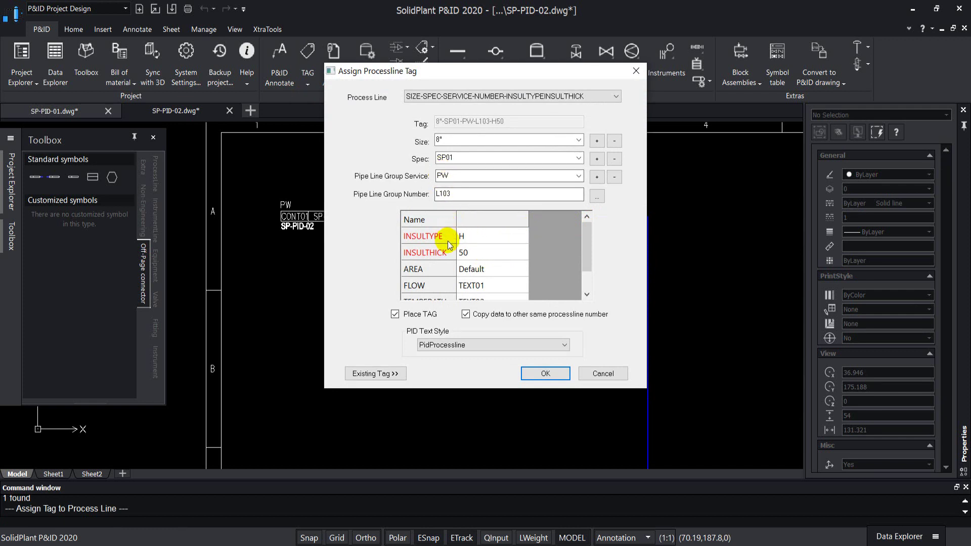
{"action": "left_click", "coordinate": [477, 254]}
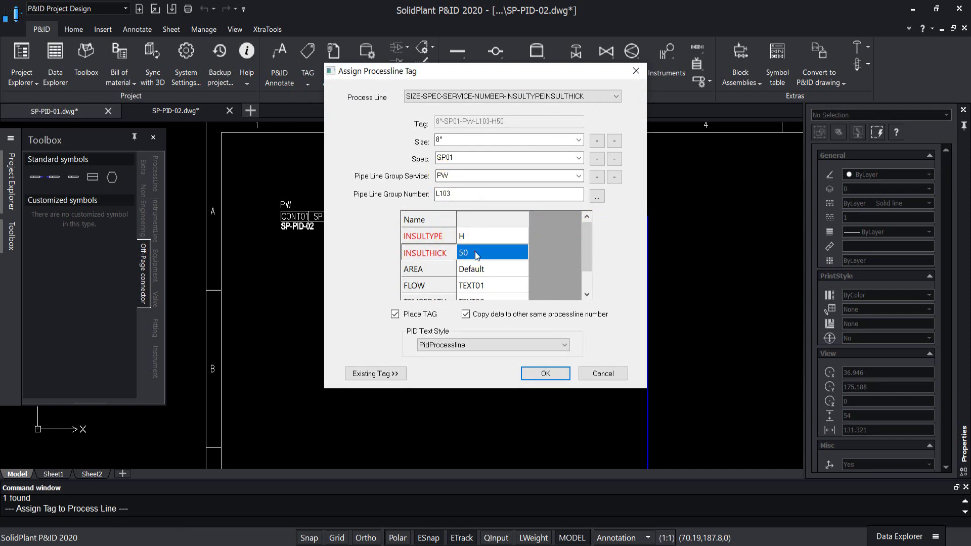
{"action": "left_click", "coordinate": [579, 141]}
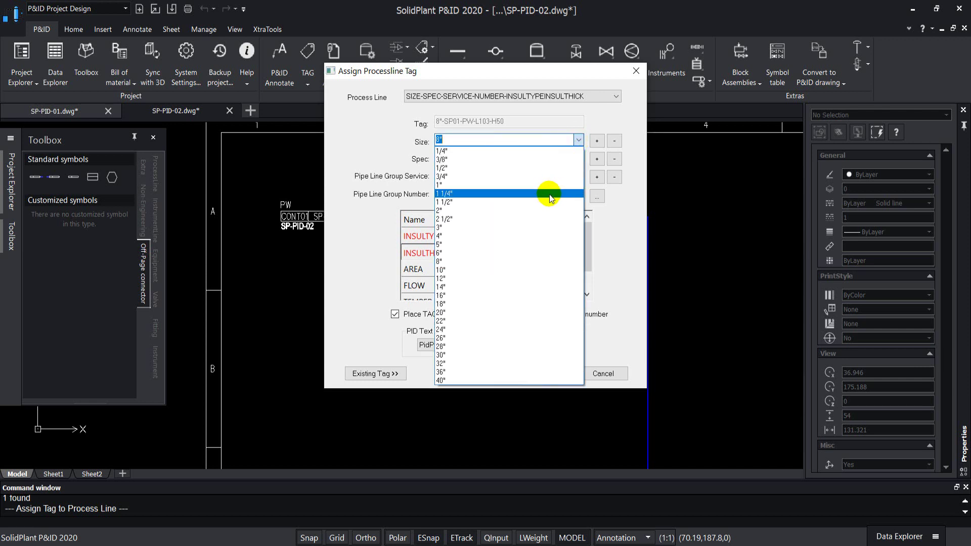
{"action": "left_click", "coordinate": [518, 252]}
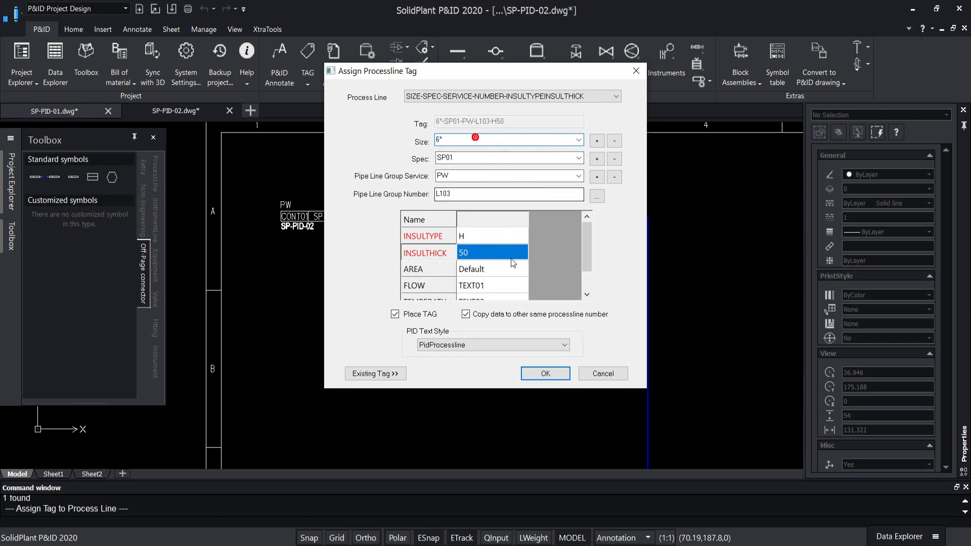
{"action": "left_click", "coordinate": [536, 373]}
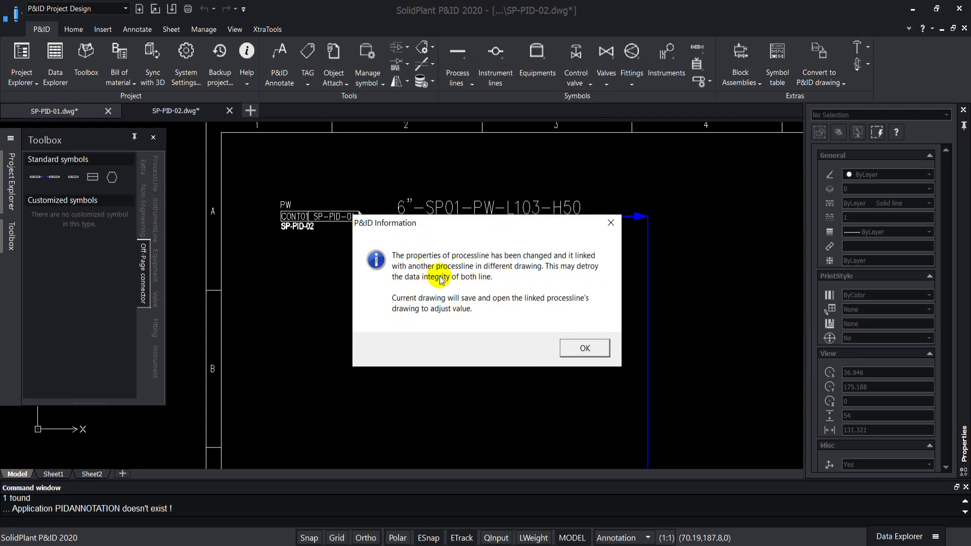
{"action": "left_click", "coordinate": [582, 347]}
Step: Confirm the save to open SP-PID-01 and dismiss the connector-adjusted notice
{"action": "left_click", "coordinate": [575, 331]}
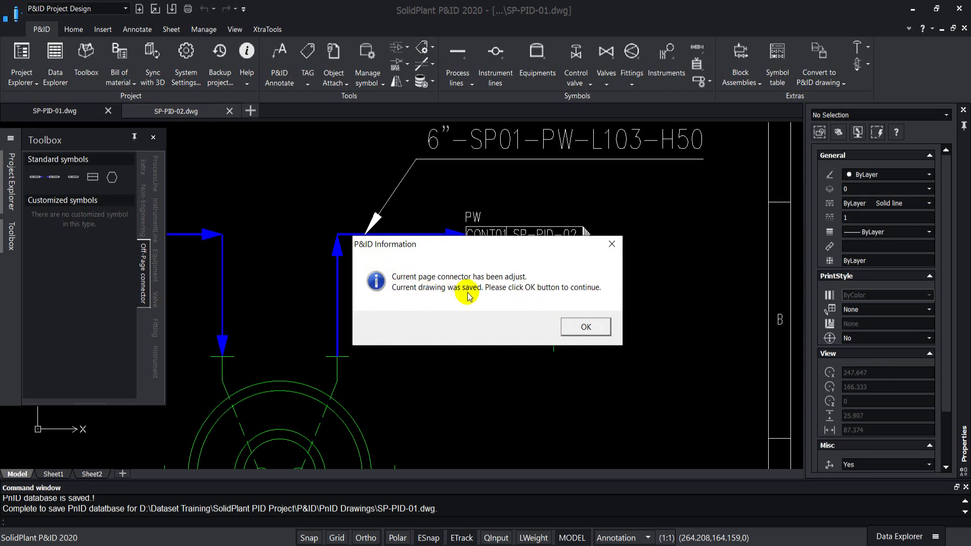
{"action": "left_click", "coordinate": [586, 328]}
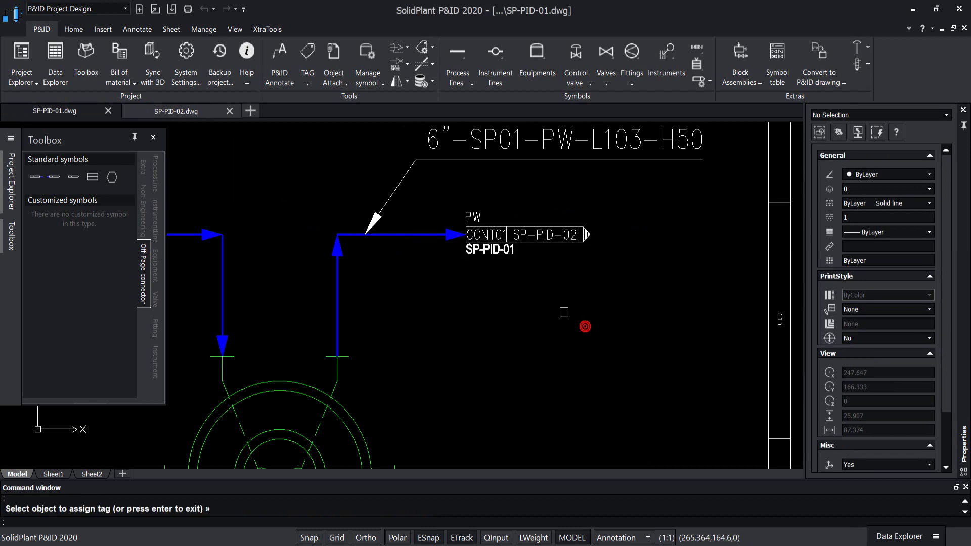
{"action": "scroll", "coordinate": [398, 241], "scroll_direction": "up", "scroll_amount": 2}
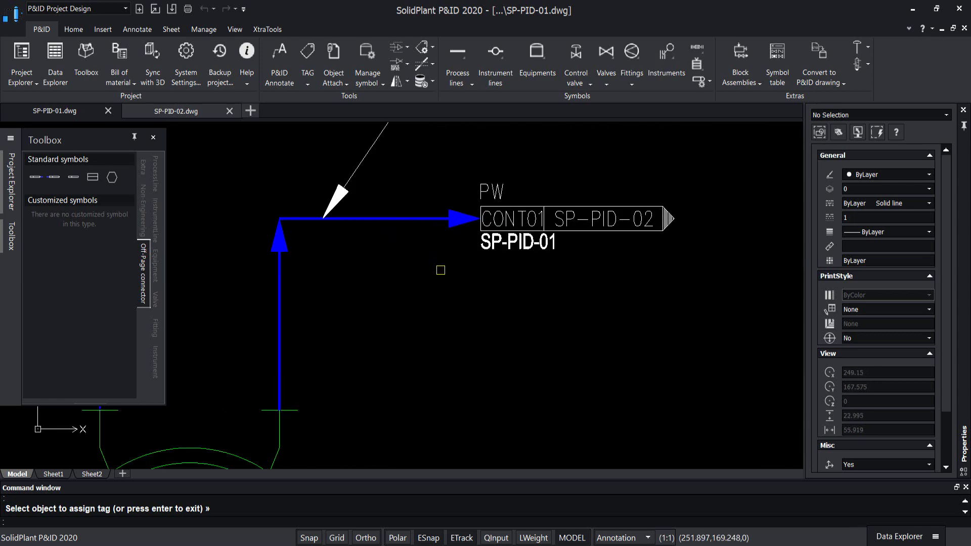
{"action": "scroll", "coordinate": [412, 273], "scroll_direction": "down", "scroll_amount": 4}
{"action": "scroll", "coordinate": [392, 275], "scroll_direction": "down", "scroll_amount": 1}
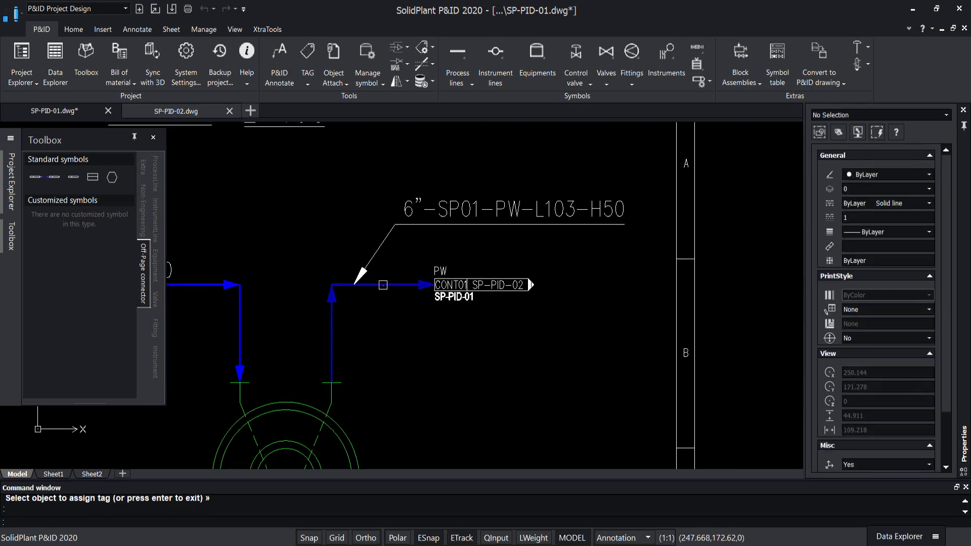
Step: Tag the linked pipe at CONT01 as 6"-SP01-PW-L103-H50 and end the tagging command
{"action": "left_click", "coordinate": [391, 285]}
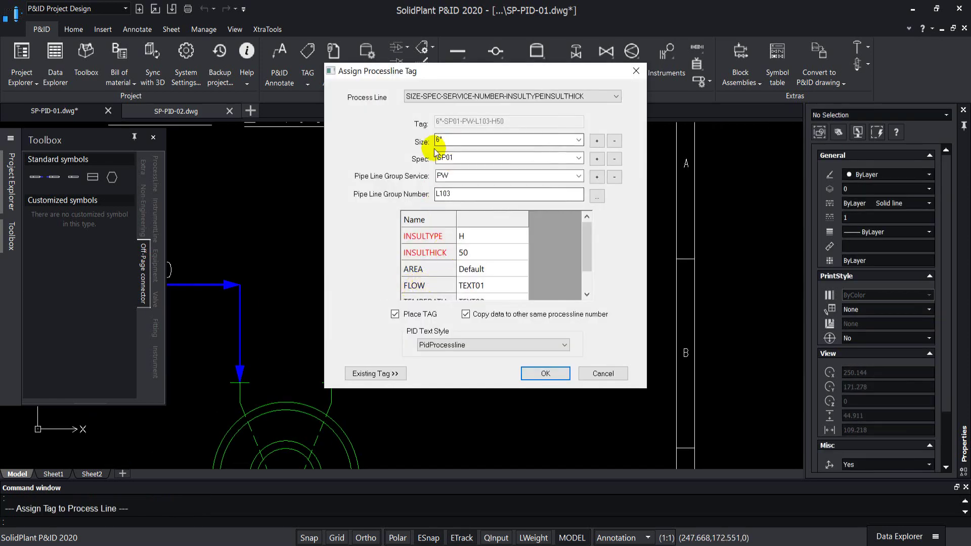
{"action": "left_click", "coordinate": [545, 373]}
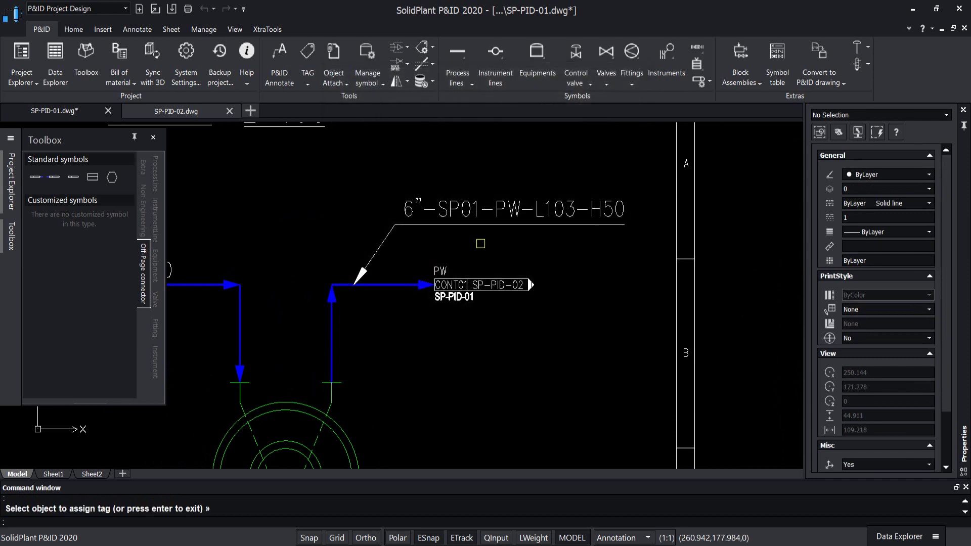
{"action": "right_click", "coordinate": [478, 247]}
{"action": "key", "text": "Escape"}
{"action": "key", "text": "Escape"}
{"action": "scroll", "coordinate": [523, 344], "scroll_direction": "up", "scroll_amount": 1}
{"action": "scroll", "coordinate": [447, 228], "scroll_direction": "up", "scroll_amount": 1}
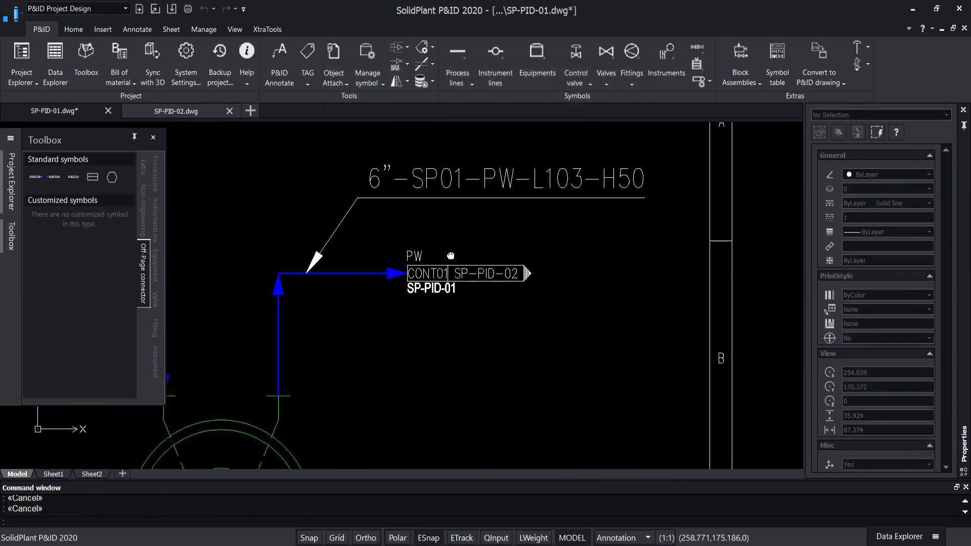
{"action": "scroll", "coordinate": [444, 236], "scroll_direction": "down", "scroll_amount": 1}
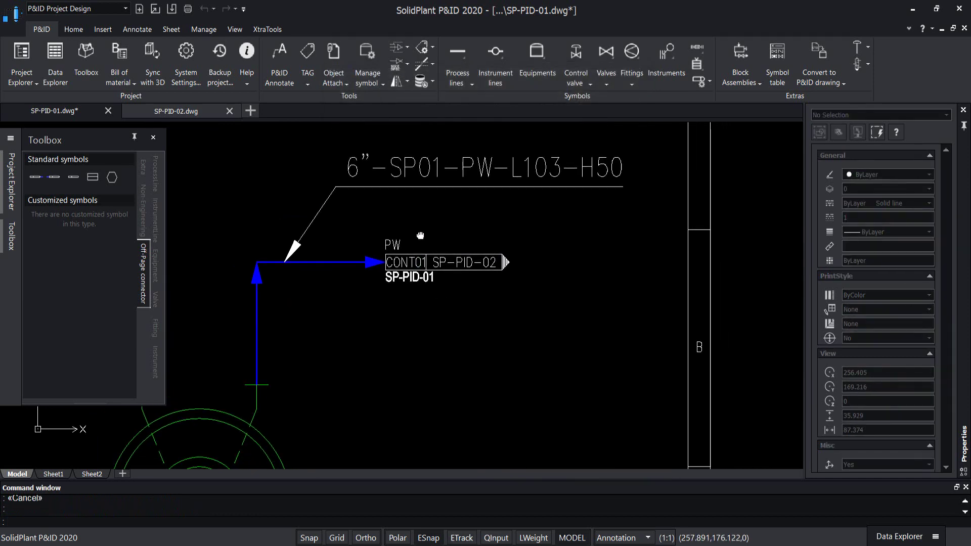
Step: Follow connector CONT01 to SP-PID-02 and pan to view its 6"-SP01-PW-L103-H50 line
{"action": "left_click", "coordinate": [709, 81]}
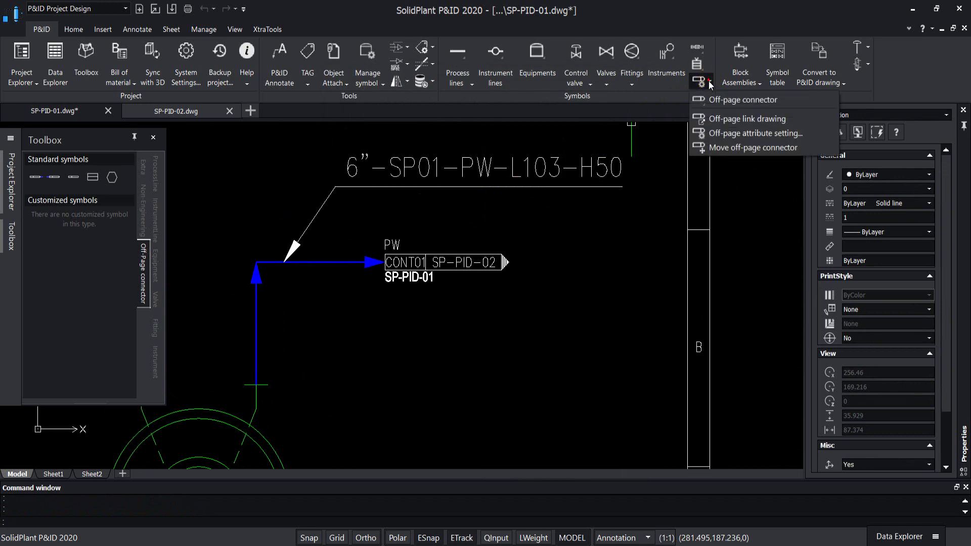
{"action": "left_click", "coordinate": [718, 124]}
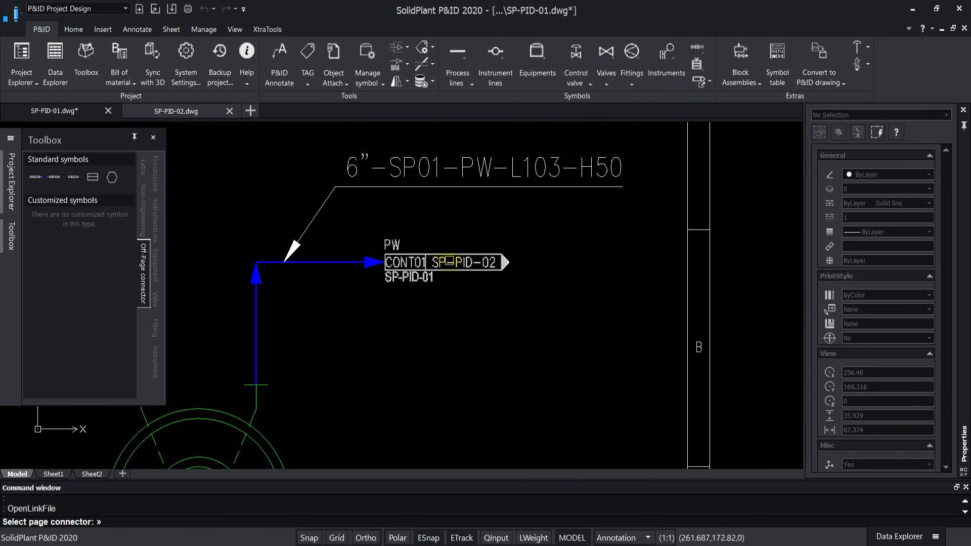
{"action": "left_click", "coordinate": [448, 256]}
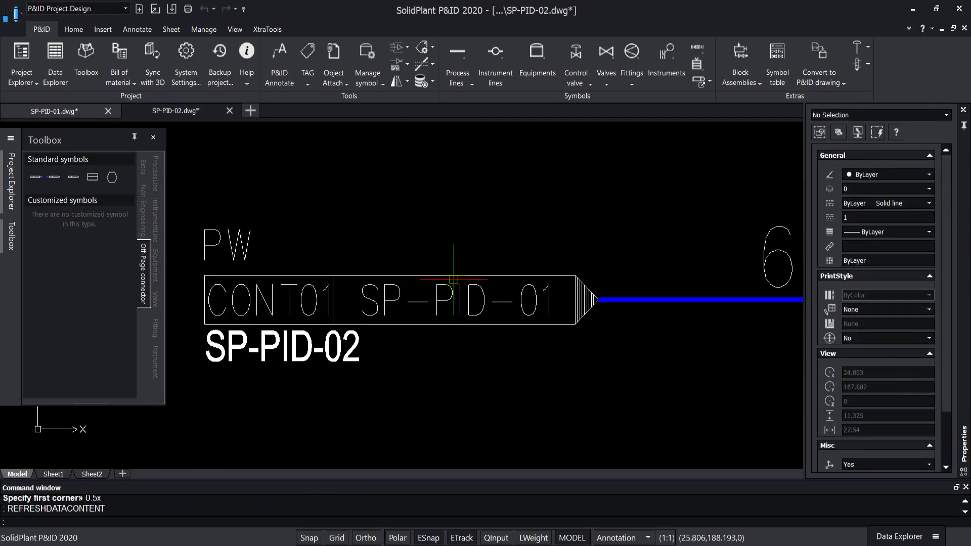
{"action": "scroll", "coordinate": [441, 306], "scroll_direction": "down", "scroll_amount": 3}
{"action": "scroll", "coordinate": [442, 306], "scroll_direction": "down", "scroll_amount": 2}
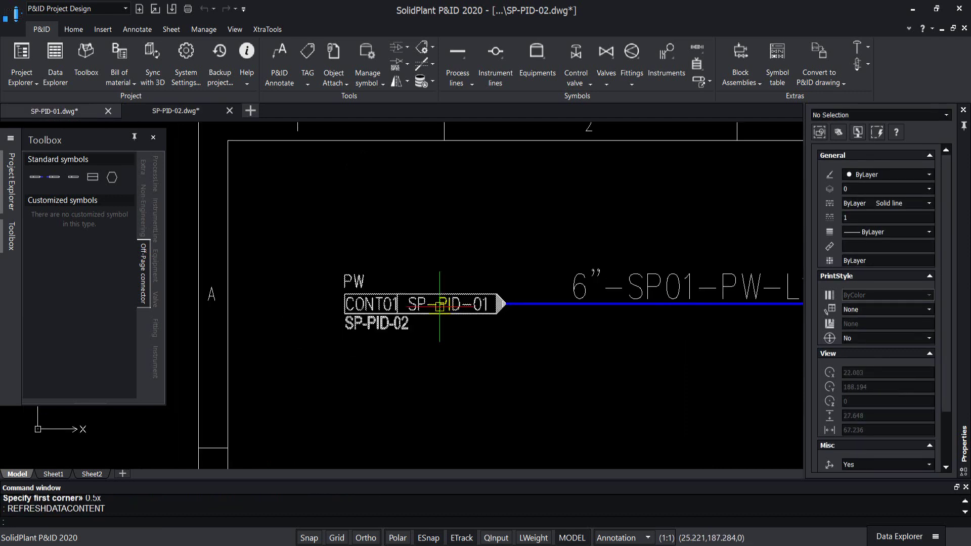
{"action": "scroll", "coordinate": [442, 305], "scroll_direction": "down", "scroll_amount": 2}
{"action": "middle_click_drag", "start_coordinate": [442, 305], "coordinate": [373, 291]}
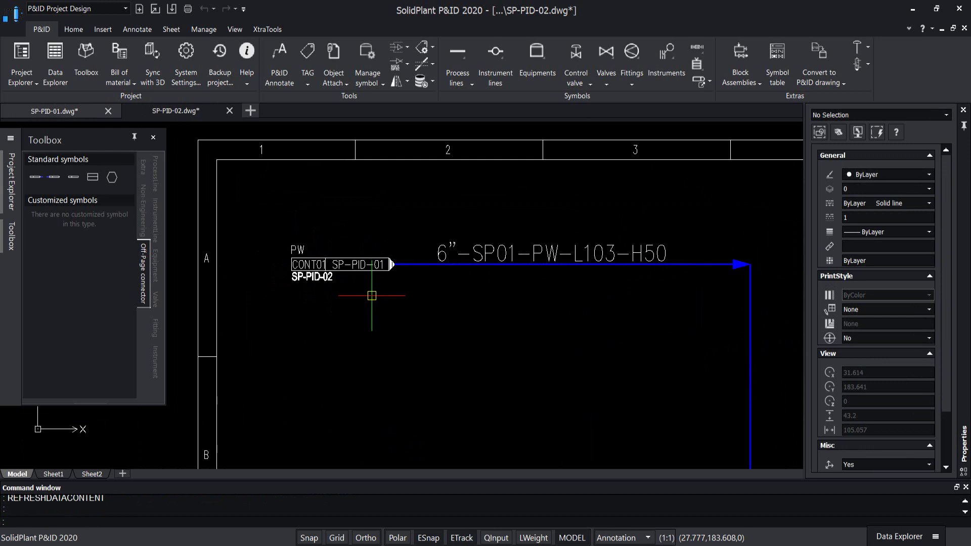
{"action": "scroll", "coordinate": [371, 296], "scroll_direction": "down", "scroll_amount": 3}
{"action": "mouse_move", "coordinate": [405, 330]}
{"action": "middle_mouse_down"}
{"action": "mouse_move", "coordinate": [432, 360]}
{"action": "mouse_move", "coordinate": [395, 292]}
{"action": "middle_mouse_up"}
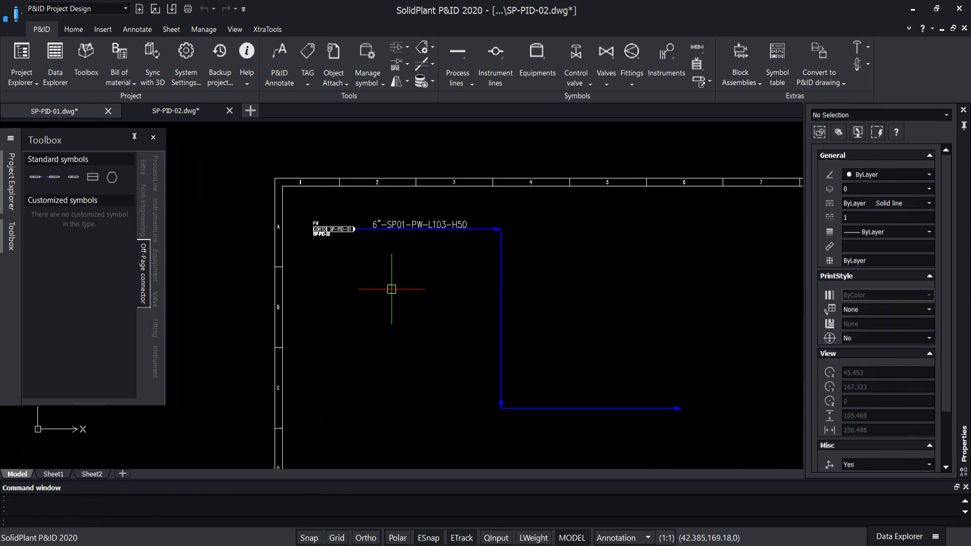